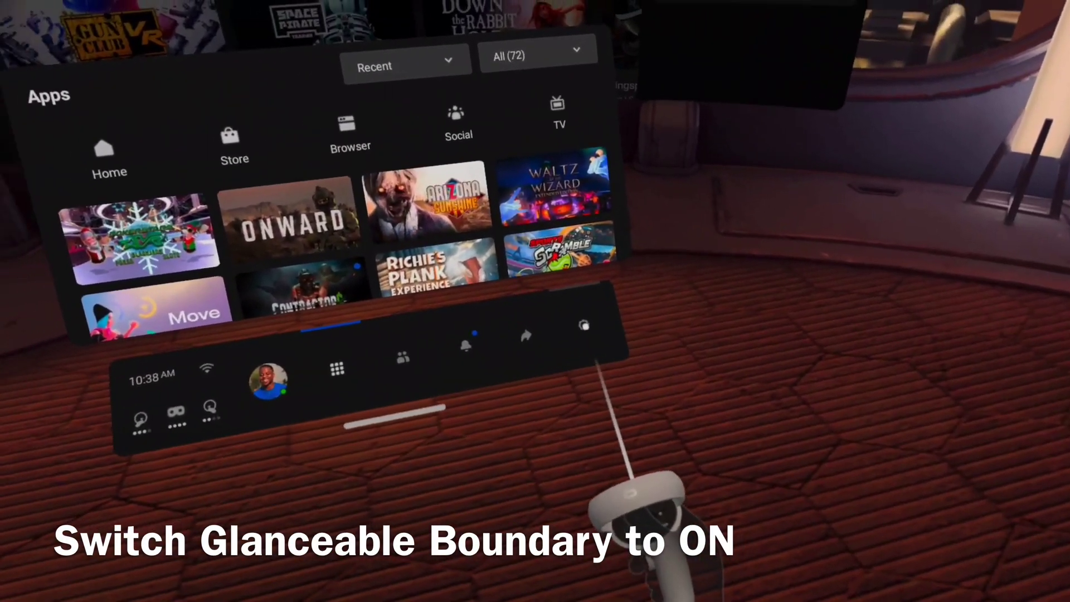
# Switch on the Glanceable Boundary toggle in Settings > Guardian
pyautogui.click(583, 322)
pyautogui.click(474, 244)
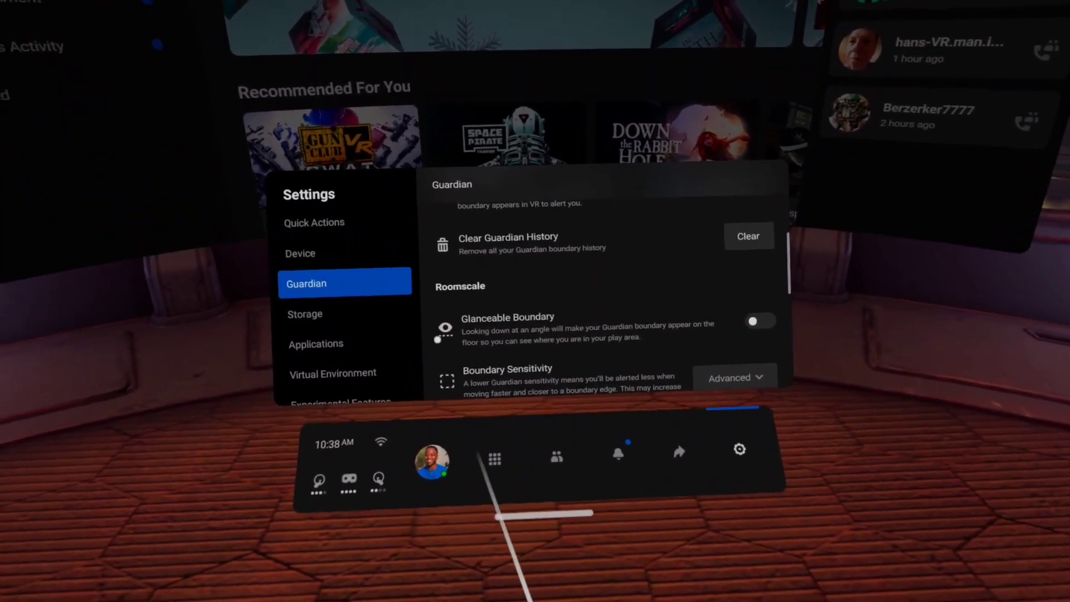
pyautogui.click(723, 315)
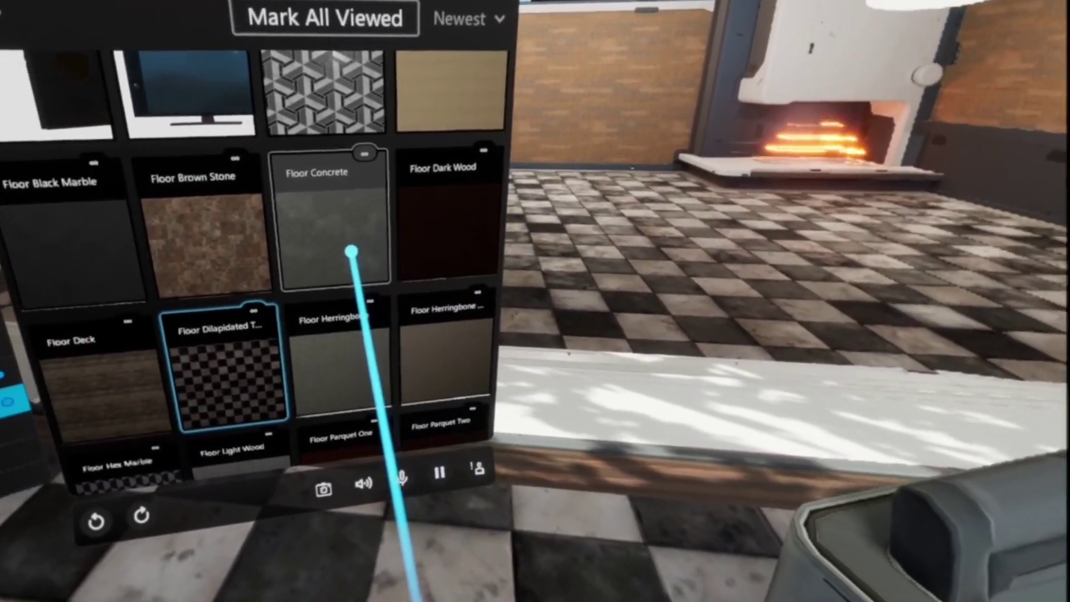
# Try Floor Concrete, Floor Polished Concrete and Floor Stone, then settle on Floor Space Base
pyautogui.click(351, 252)
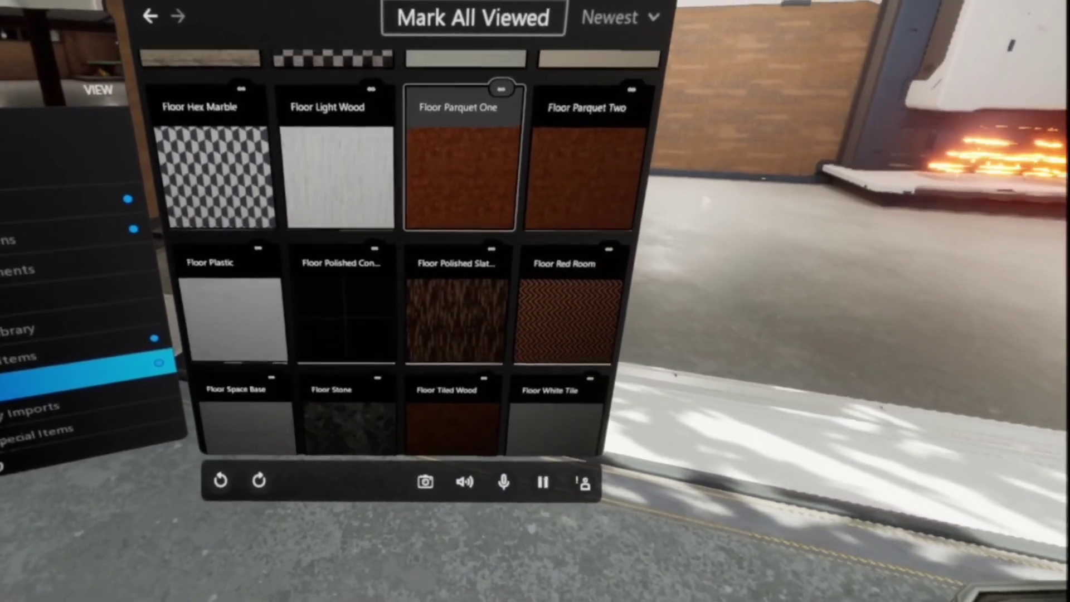
pyautogui.click(345, 312)
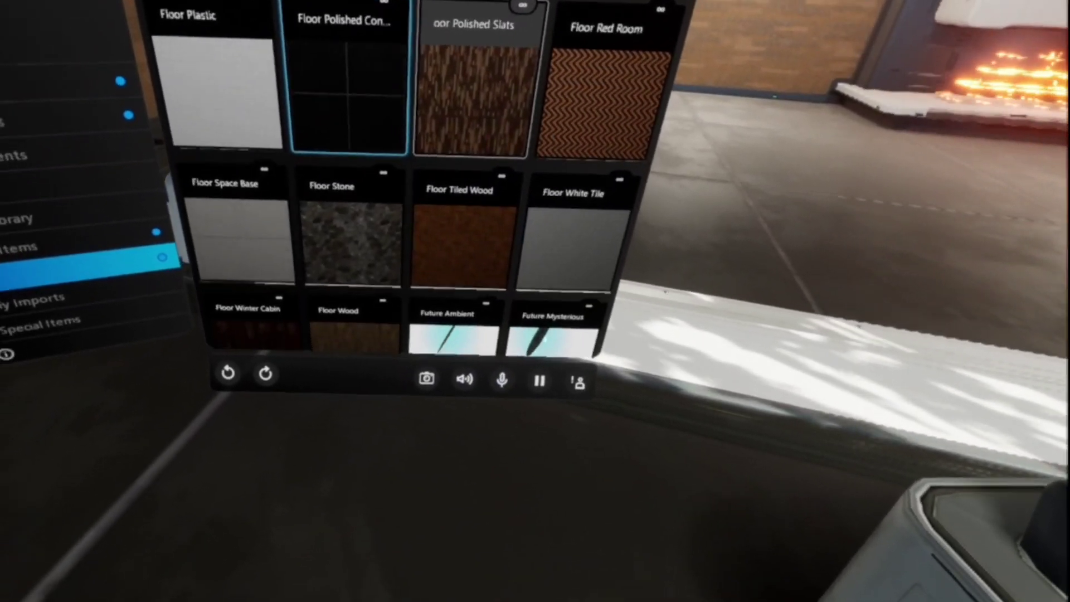
pyautogui.click(352, 242)
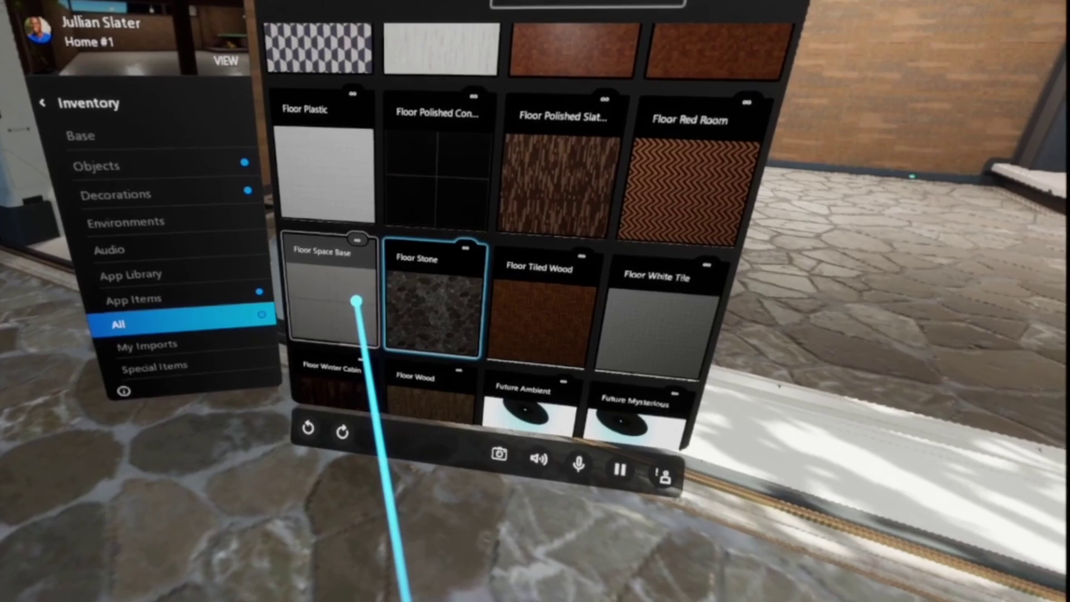
pyautogui.click(356, 300)
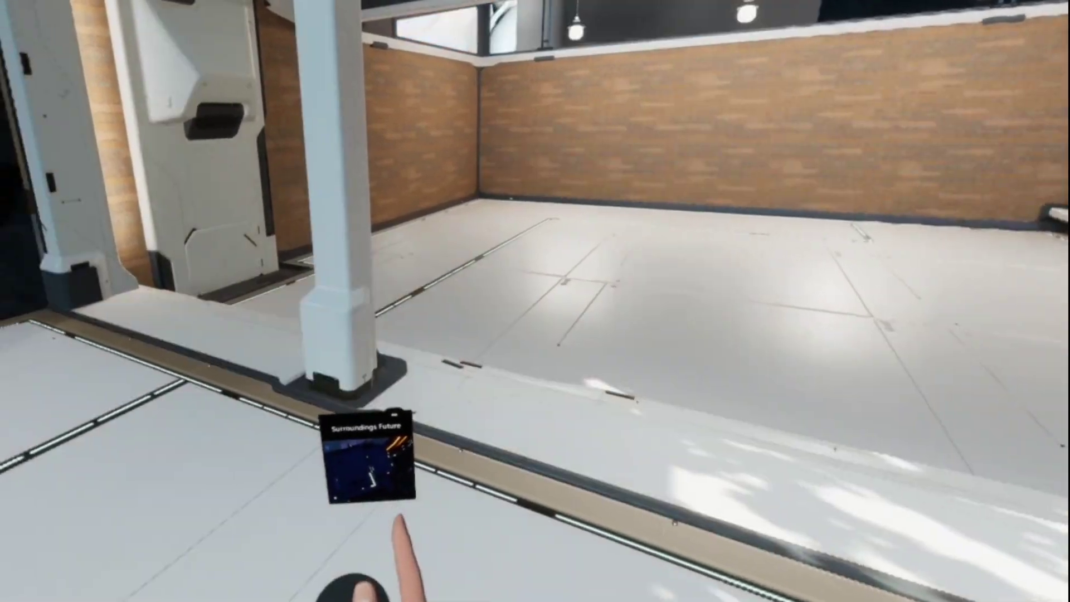
# Switch the surroundings to Surroundings Future, then to the Solar space scene
pyautogui.click(502, 370)
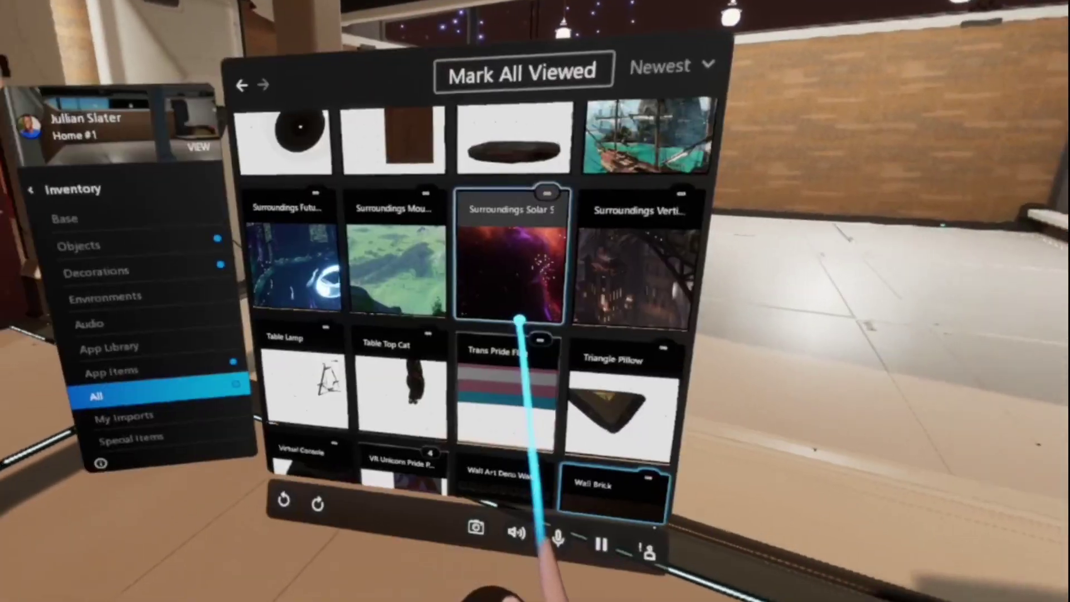
pyautogui.click(519, 319)
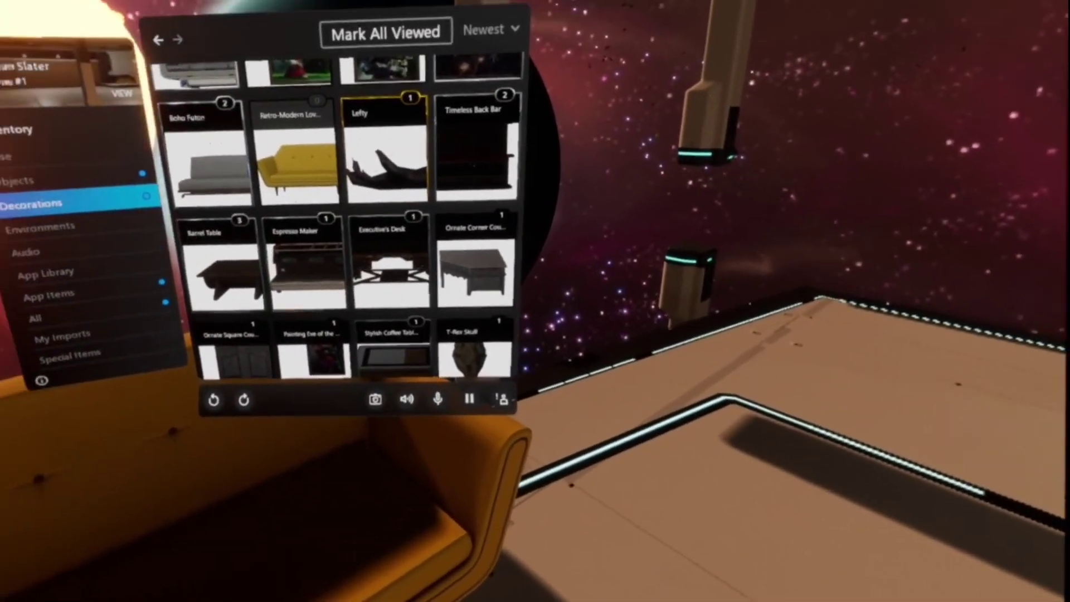
# Place a first Cube Glow block from the Base items and adjust its rotation and scale
pyautogui.click(312, 250)
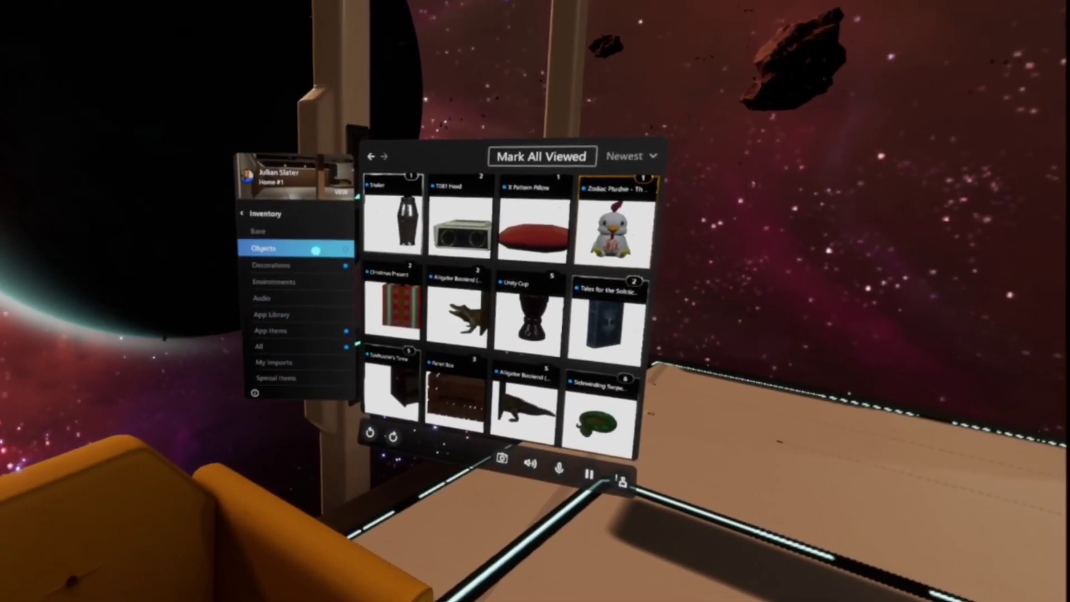
pyautogui.click(312, 230)
pyautogui.scroll(-3, 390, 312)
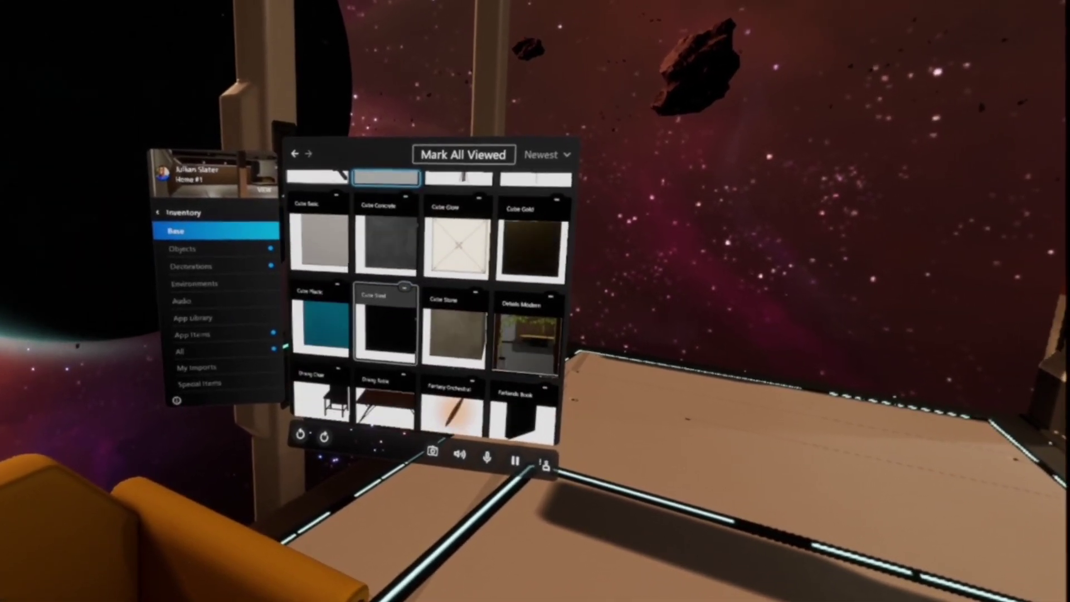
pyautogui.scroll(3, 390, 312)
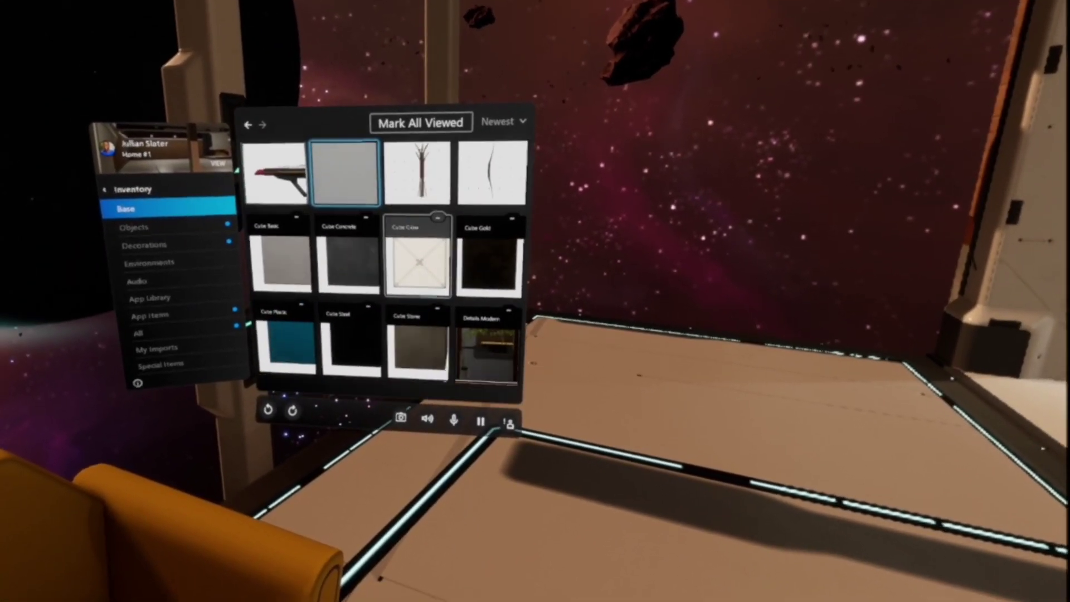
pyautogui.click(418, 256)
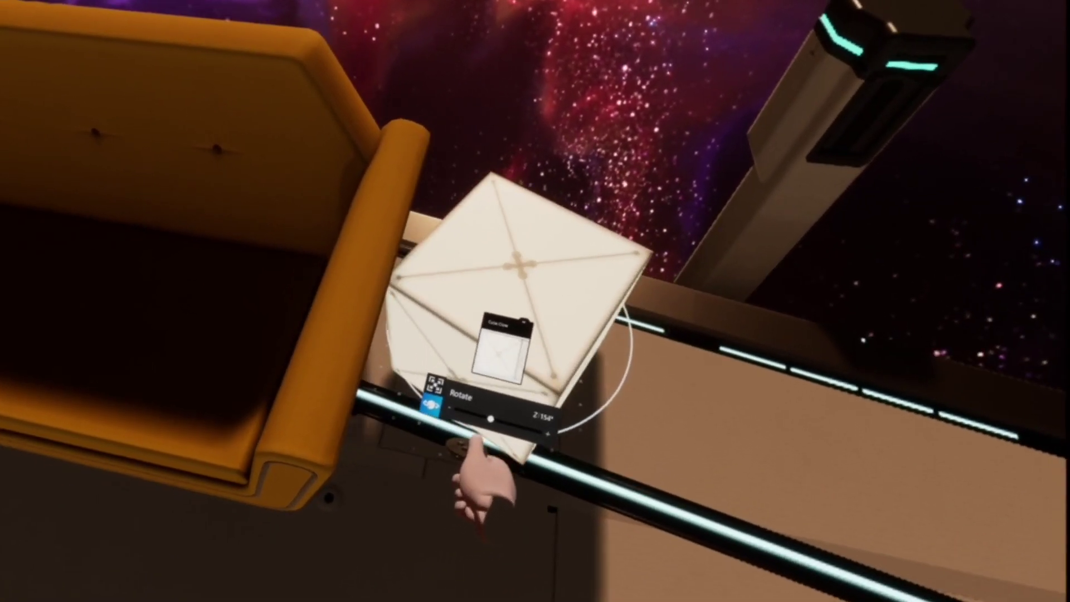
pyautogui.click(435, 384)
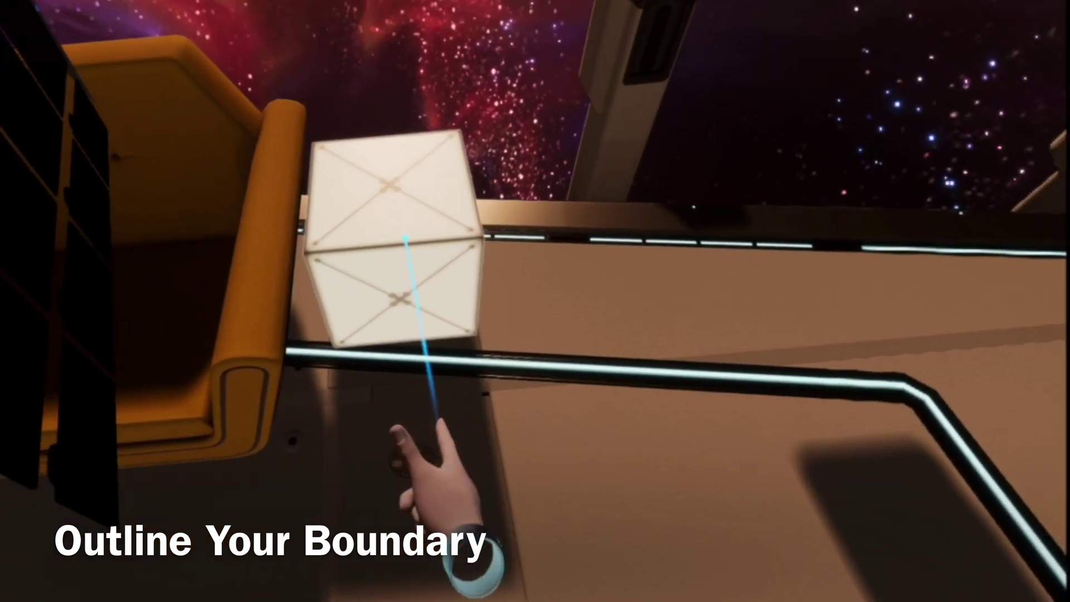
pyautogui.click(406, 239)
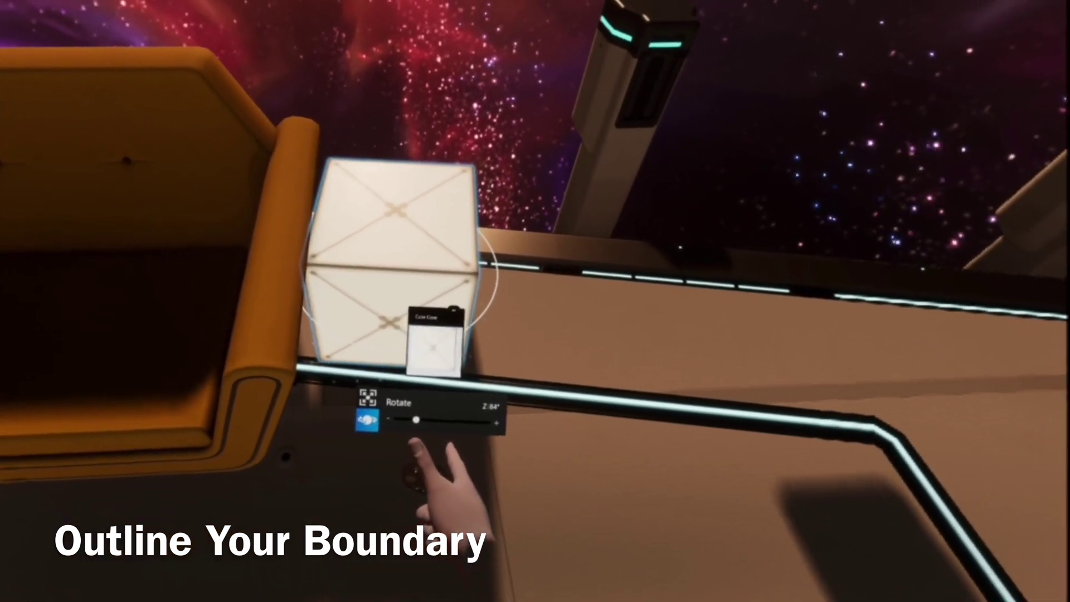
pyautogui.click(411, 293)
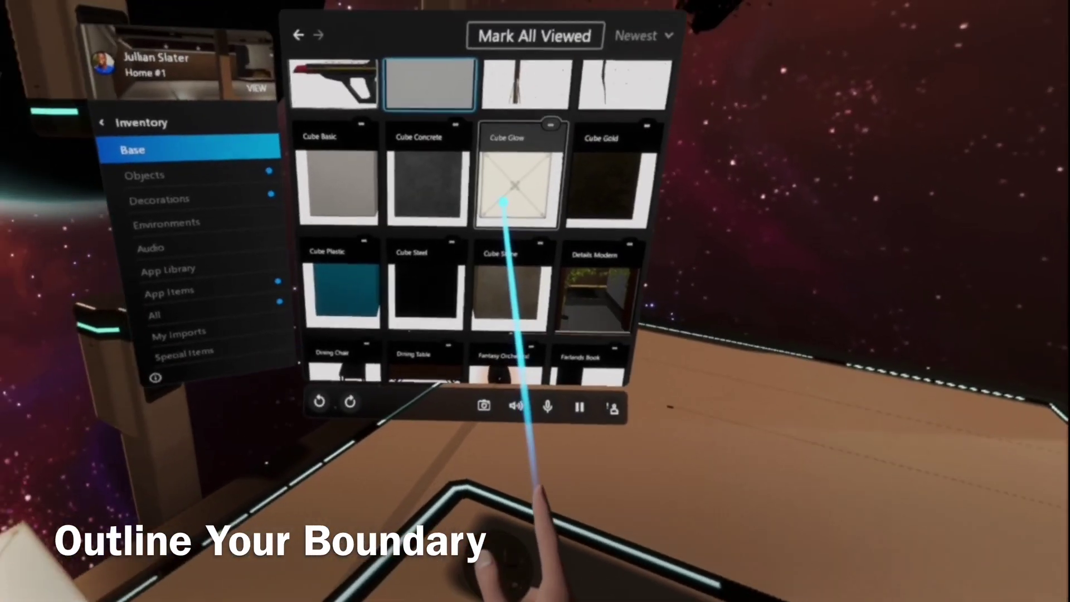
# Stack more Cube Glow blocks on top of and beside the first one
pyautogui.click(503, 201)
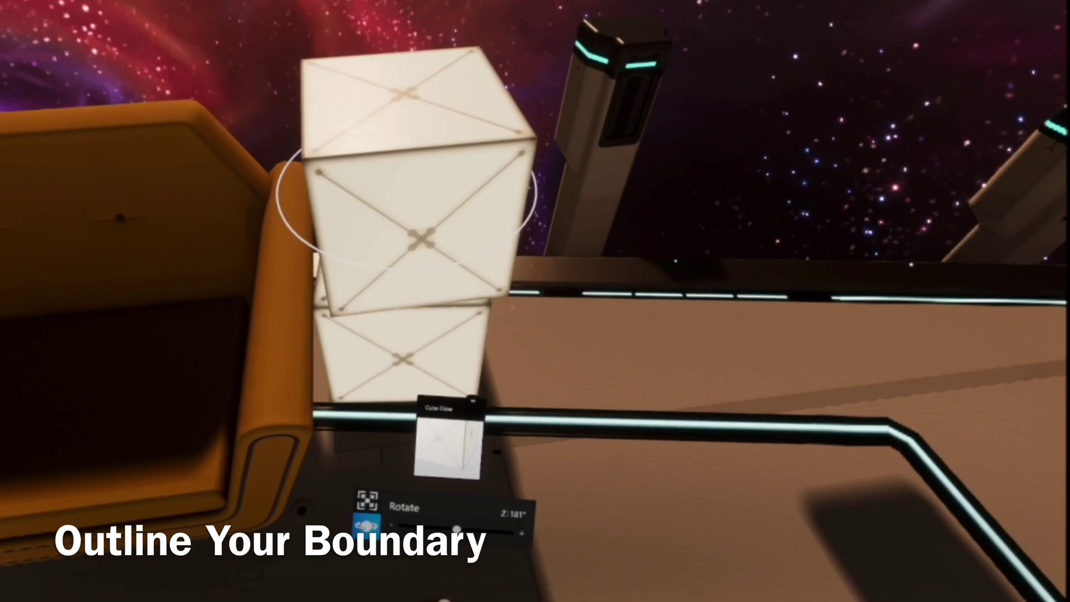
pyautogui.click(409, 240)
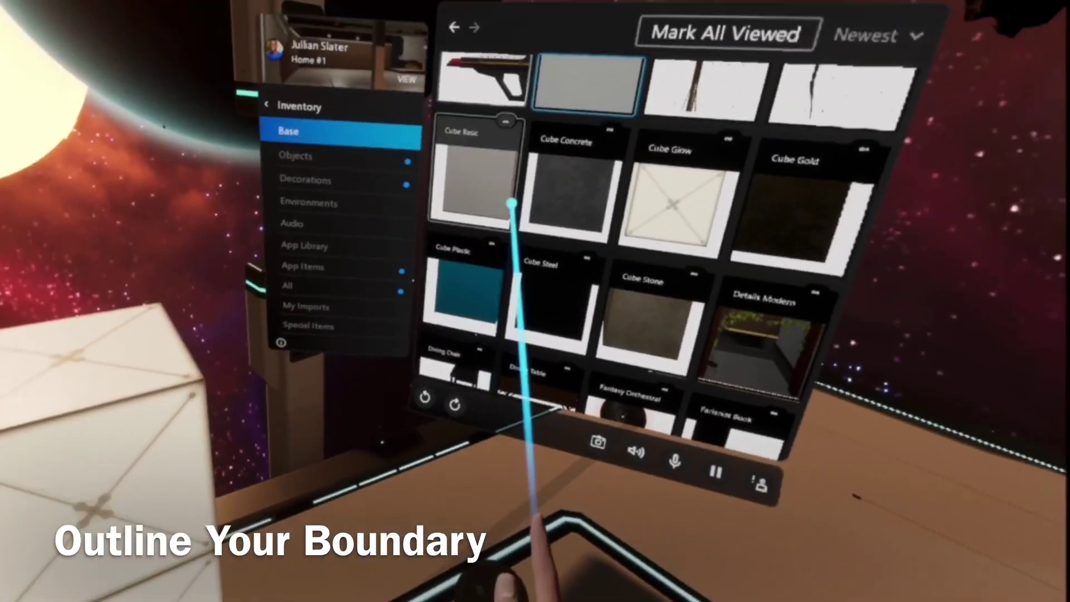
pyautogui.click(693, 201)
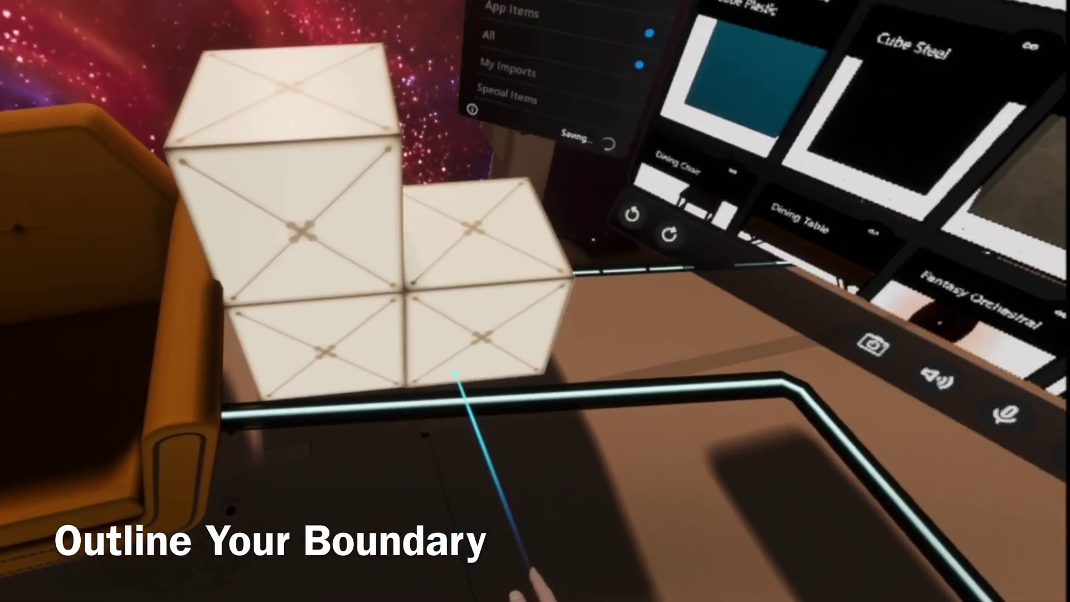
pyautogui.click(741, 11)
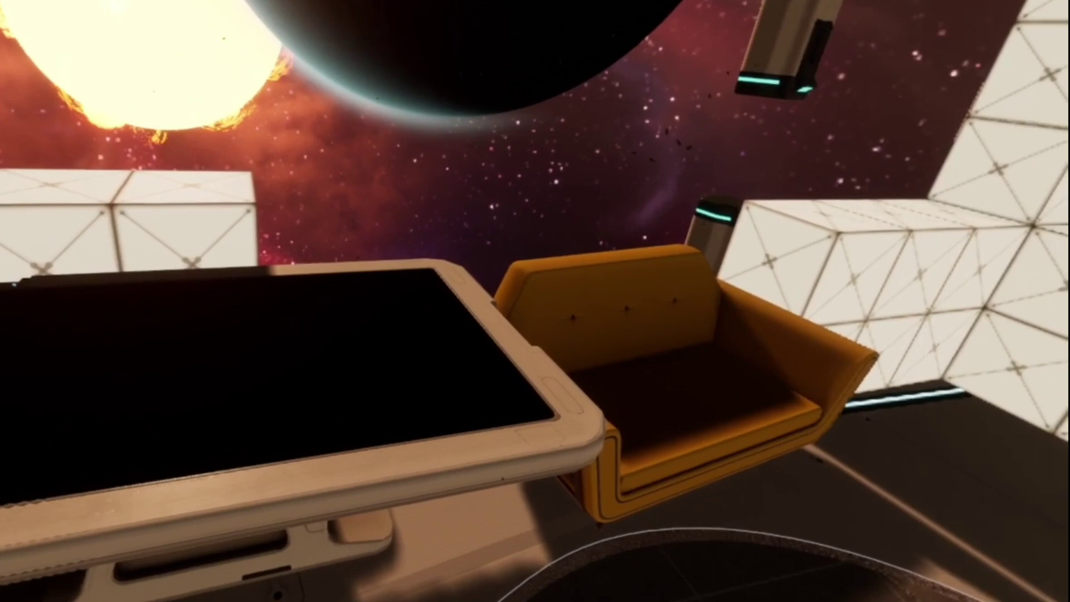
# Put a Computer Monitor and a Flatscreen TV from Special Items on the table
pyautogui.scroll(-10, 375, 336)
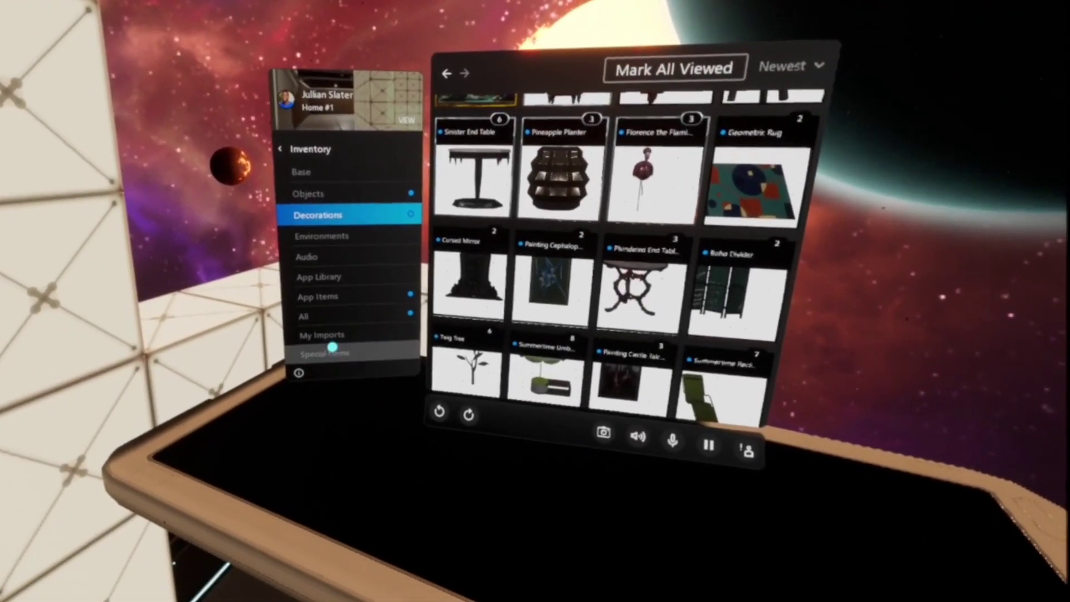
pyautogui.click(332, 347)
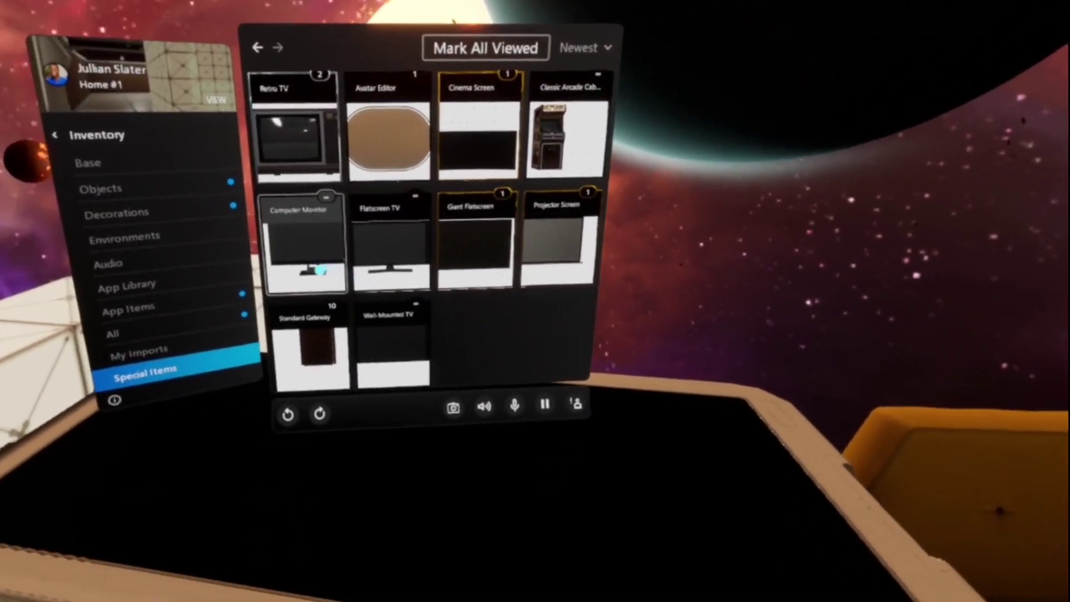
pyautogui.click(317, 240)
pyautogui.click(356, 269)
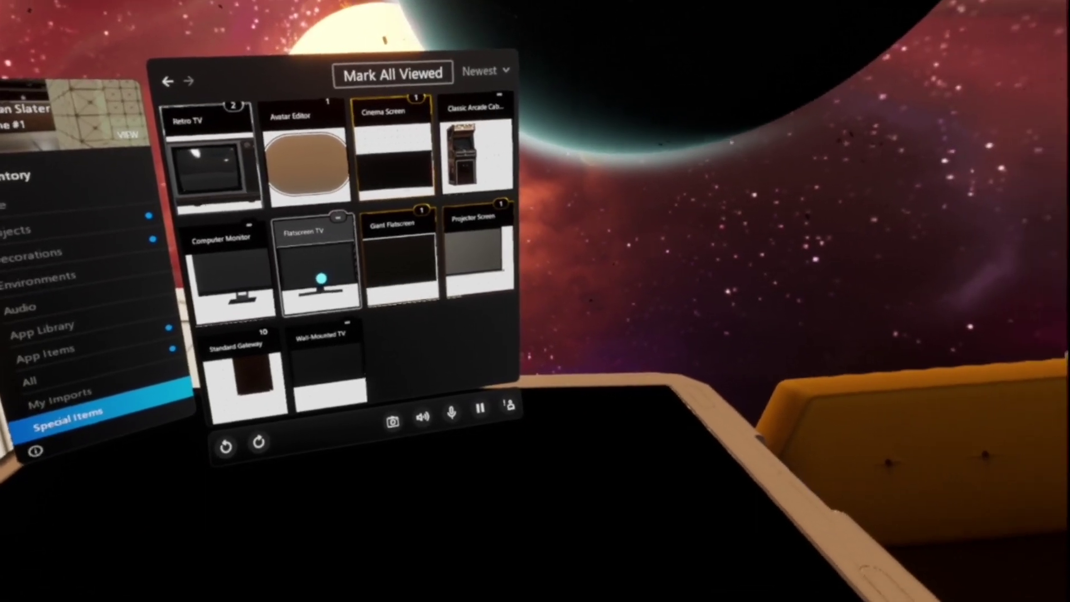
pyautogui.click(321, 278)
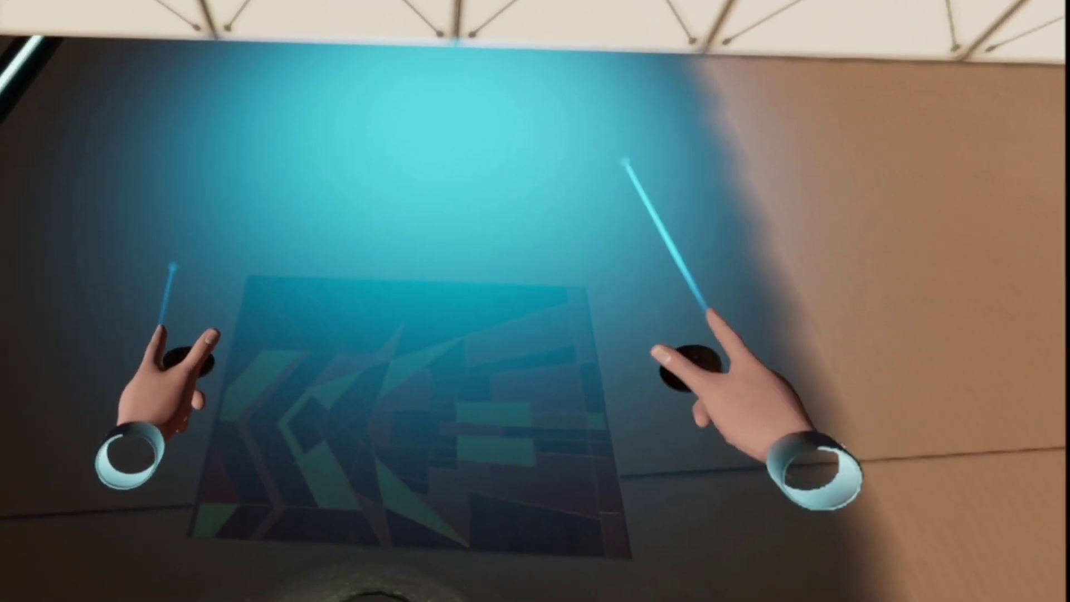
# Enlarge the Rug Arrow's scale from 11.91% to about 13%
pyautogui.click(480, 378)
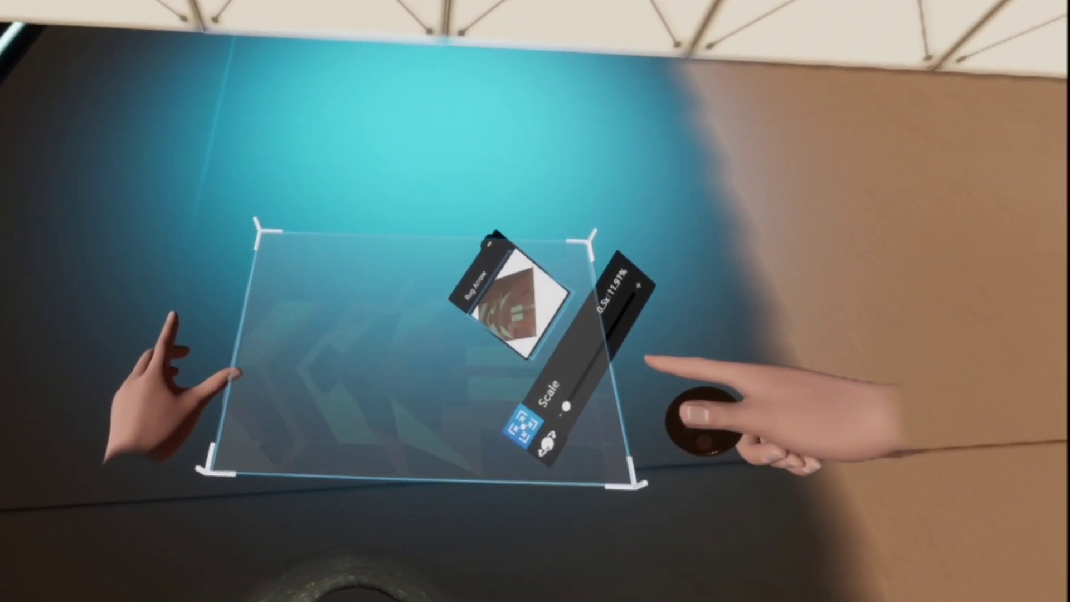
pyautogui.scroll(2, 424, 359)
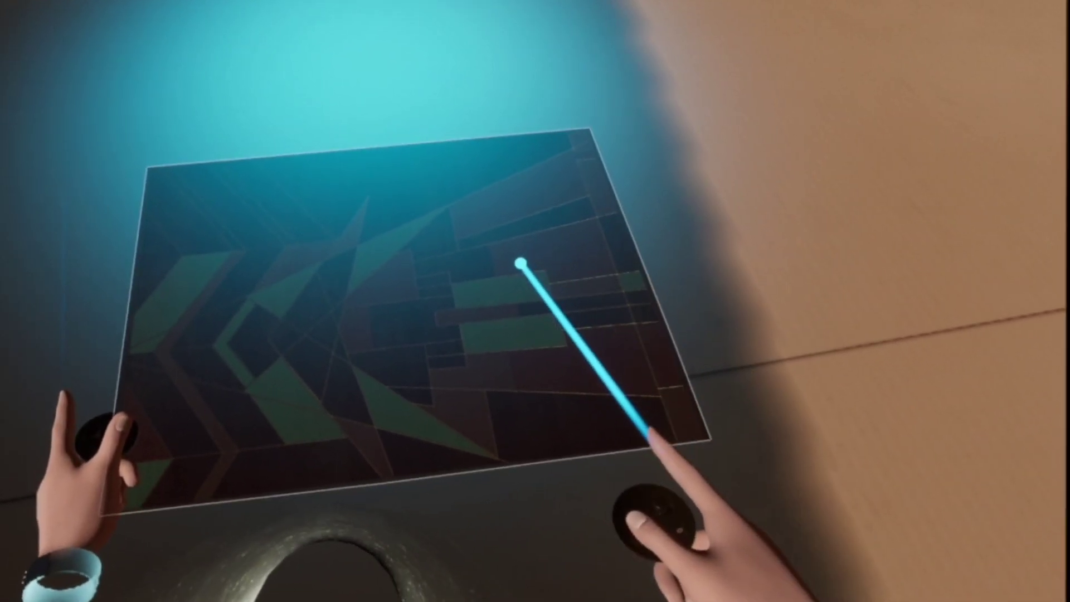
pyautogui.click(520, 262)
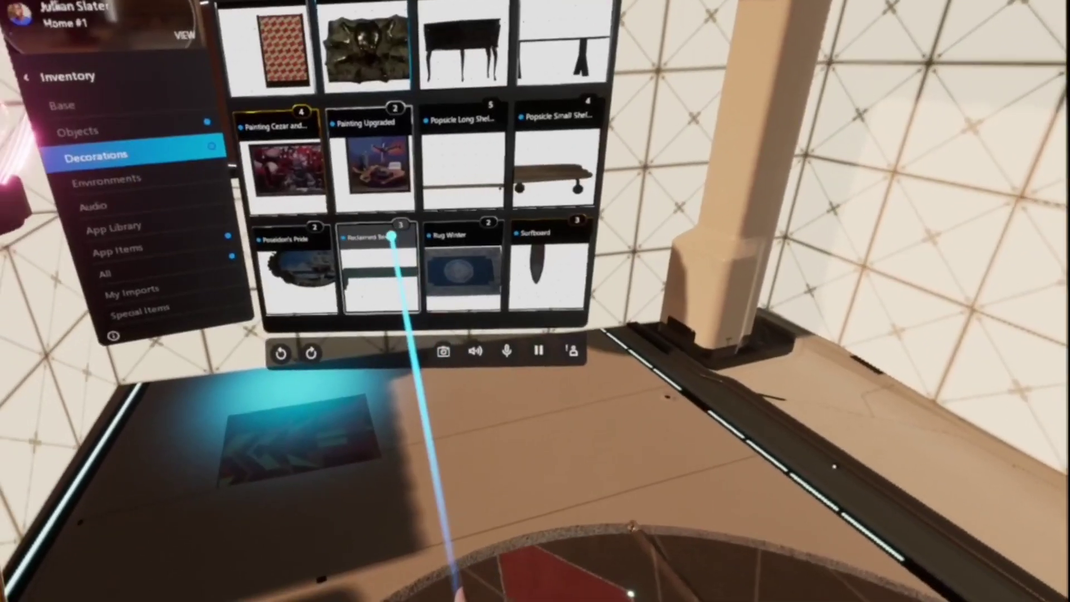
# Scroll through the Decorations inventory items
pyautogui.scroll(3, 423, 290)
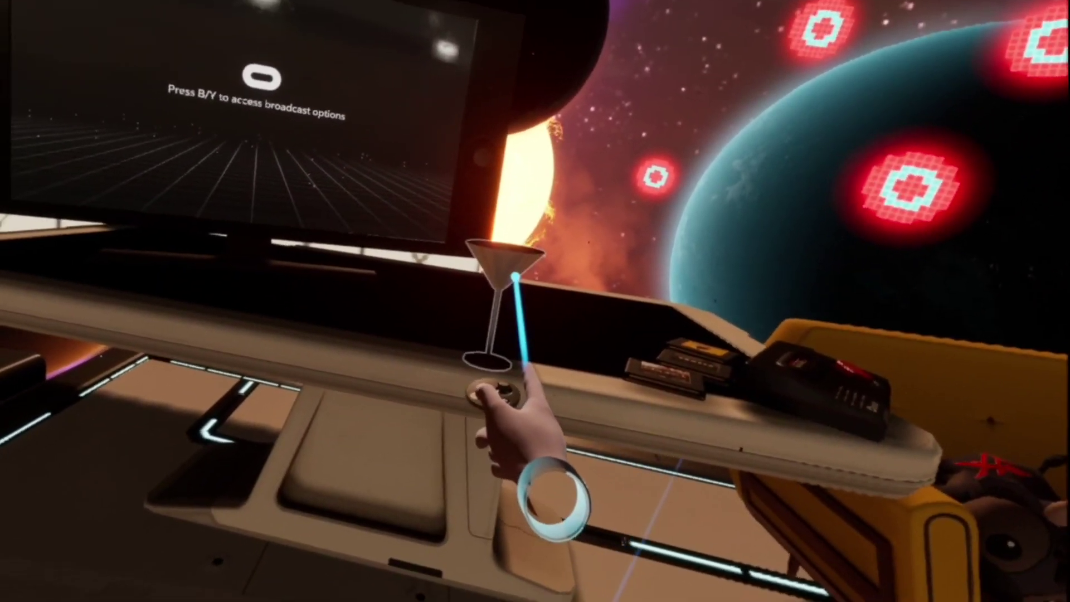
# Move the martini glass off the table and choose Celebratory Bottle from the All inventory
pyautogui.click(660, 262)
pyautogui.moveTo(591, 306); pyautogui.dragTo(452, 425)
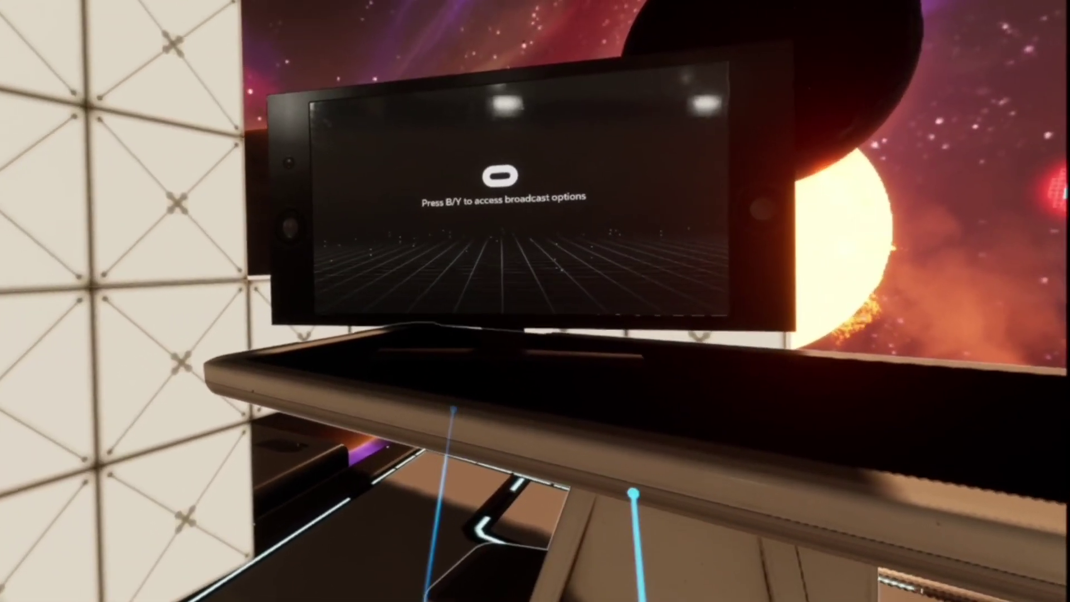
pyautogui.press('b')
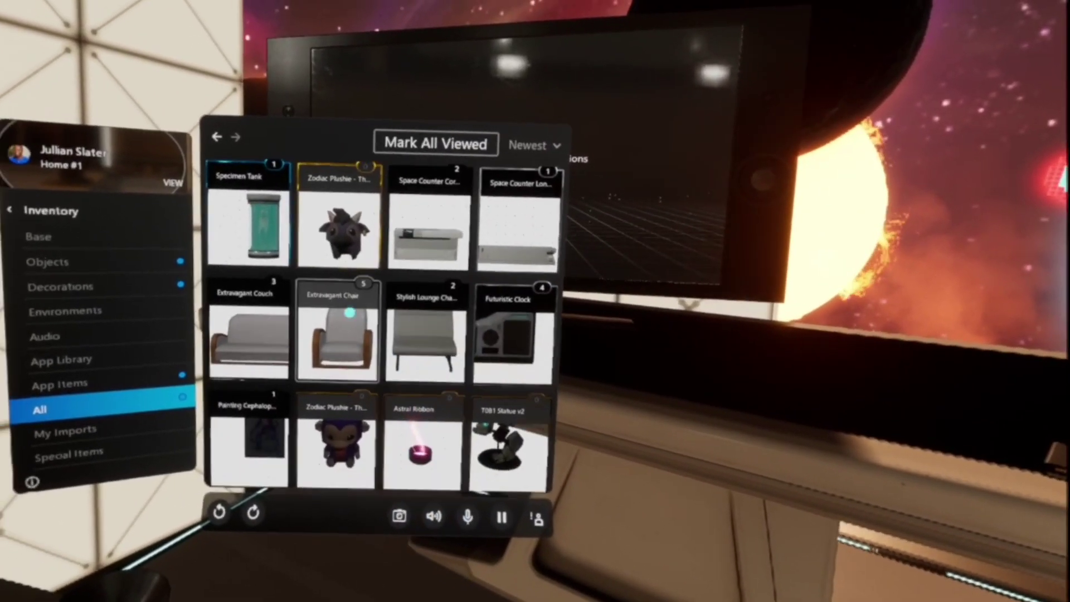
pyautogui.scroll(4, 381, 323)
pyautogui.scroll(8, 322, 307)
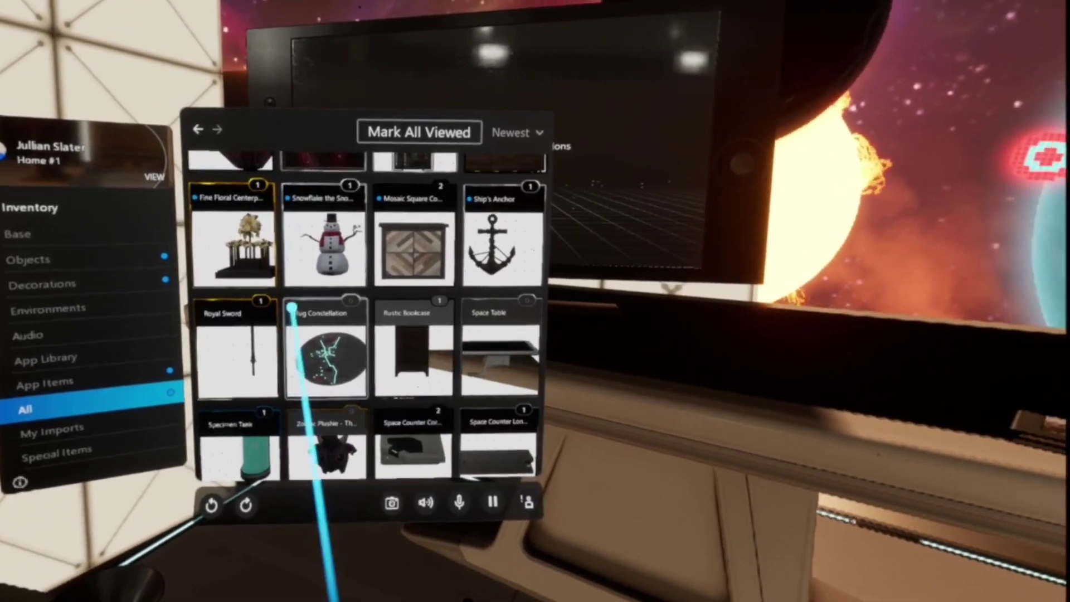
pyautogui.scroll(10, 312, 268)
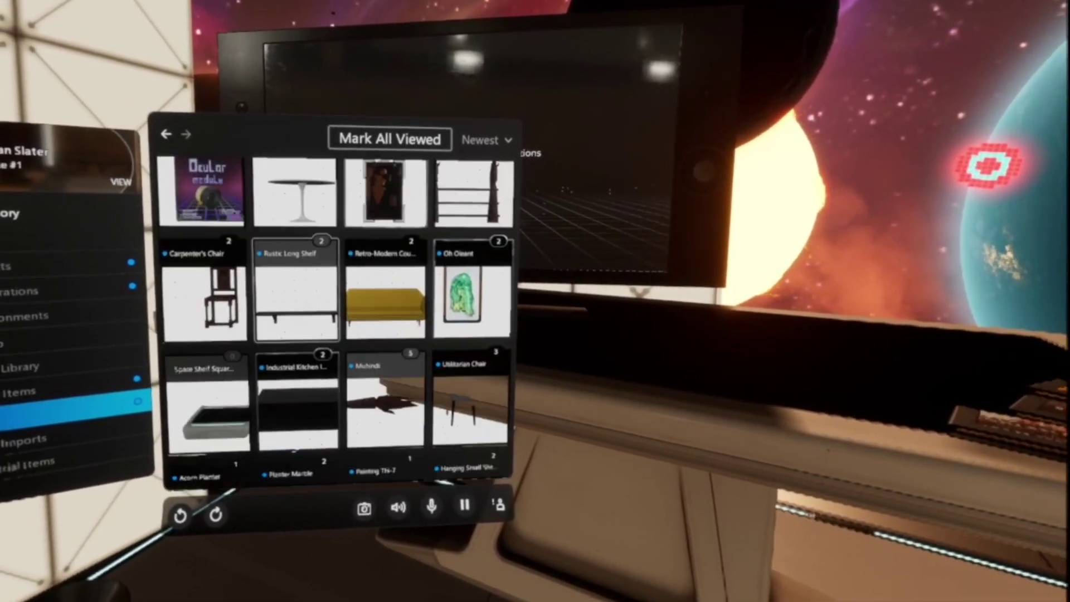
pyautogui.scroll(-10, 332, 286)
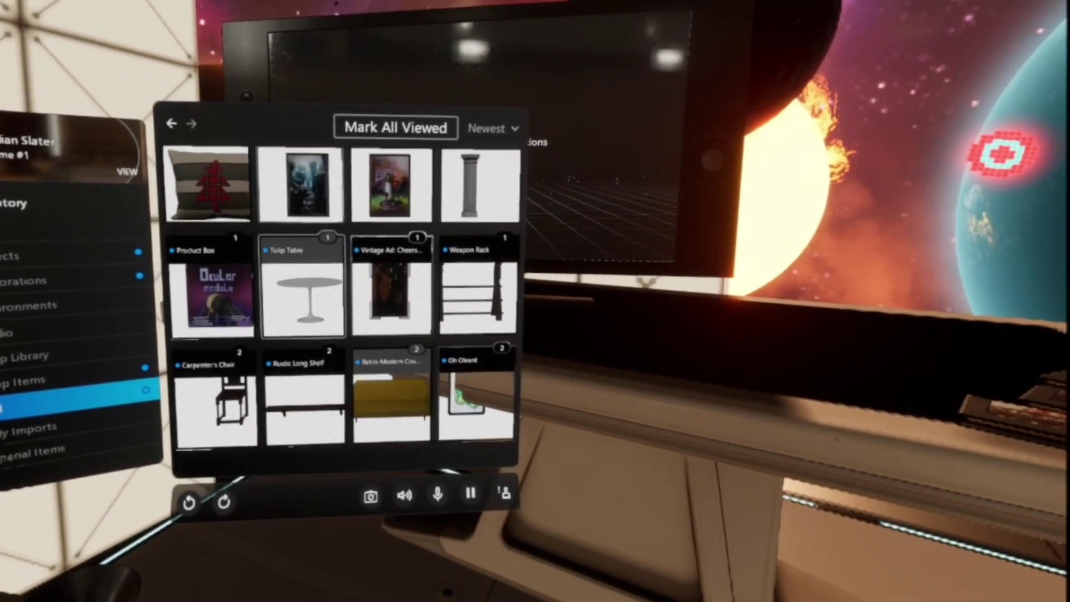
pyautogui.scroll(-10, 340, 312)
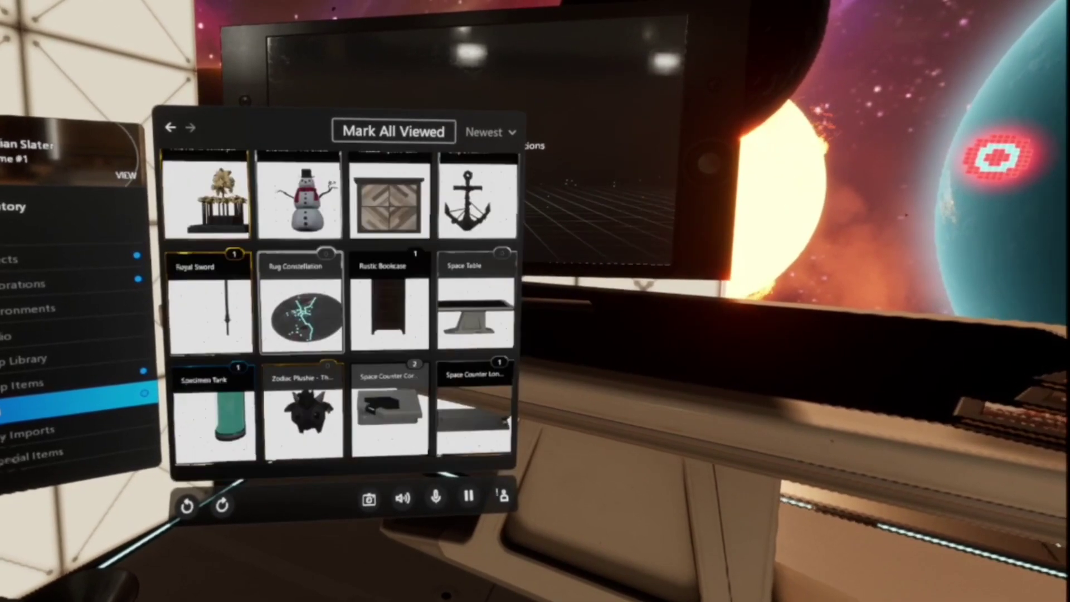
pyautogui.scroll(-10, 340, 312)
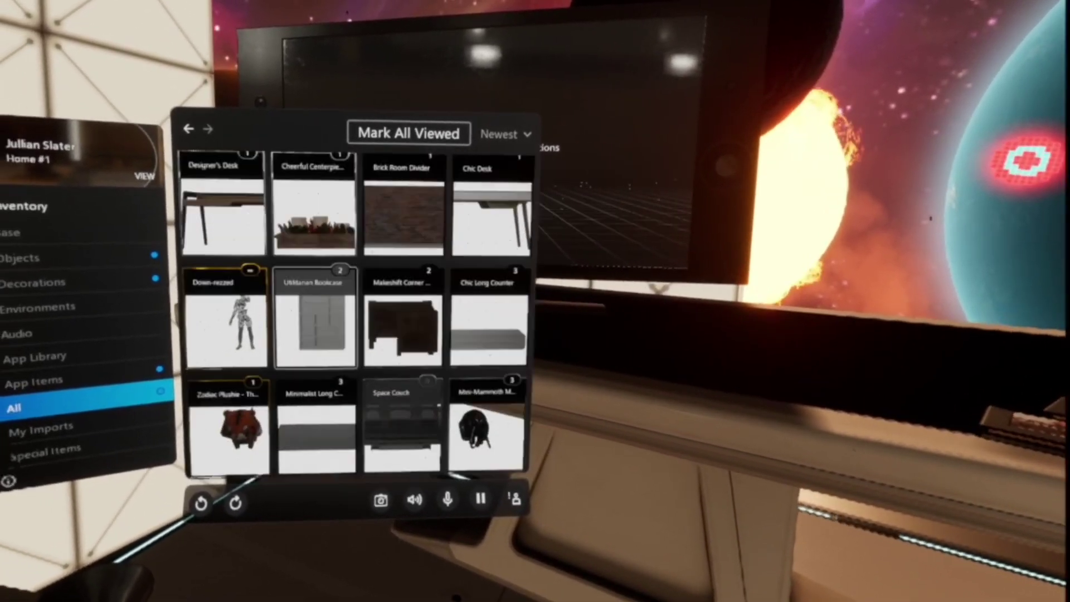
pyautogui.scroll(-2, 340, 292)
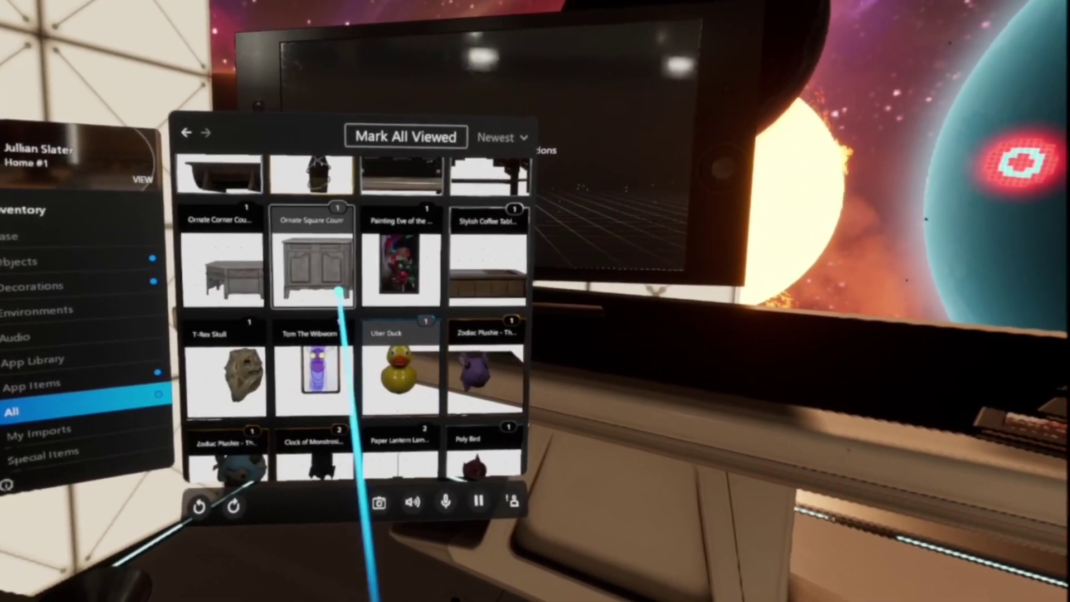
pyautogui.scroll(2, 334, 251)
pyautogui.click(332, 228)
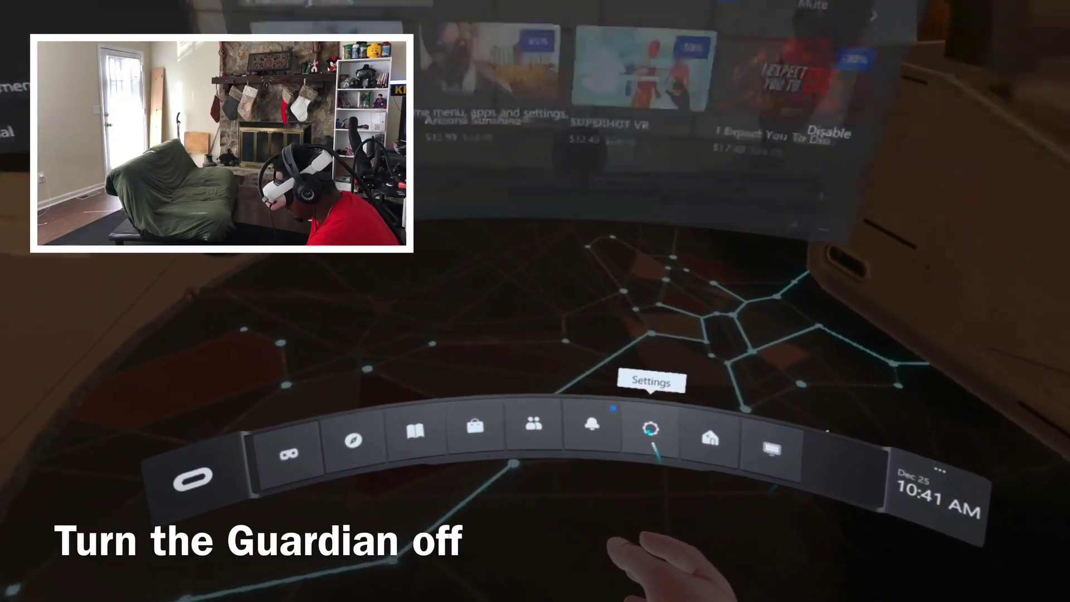
# Turn off the Guardian boundary in Settings, acknowledge the warning, and exit settings
pyautogui.click(623, 415)
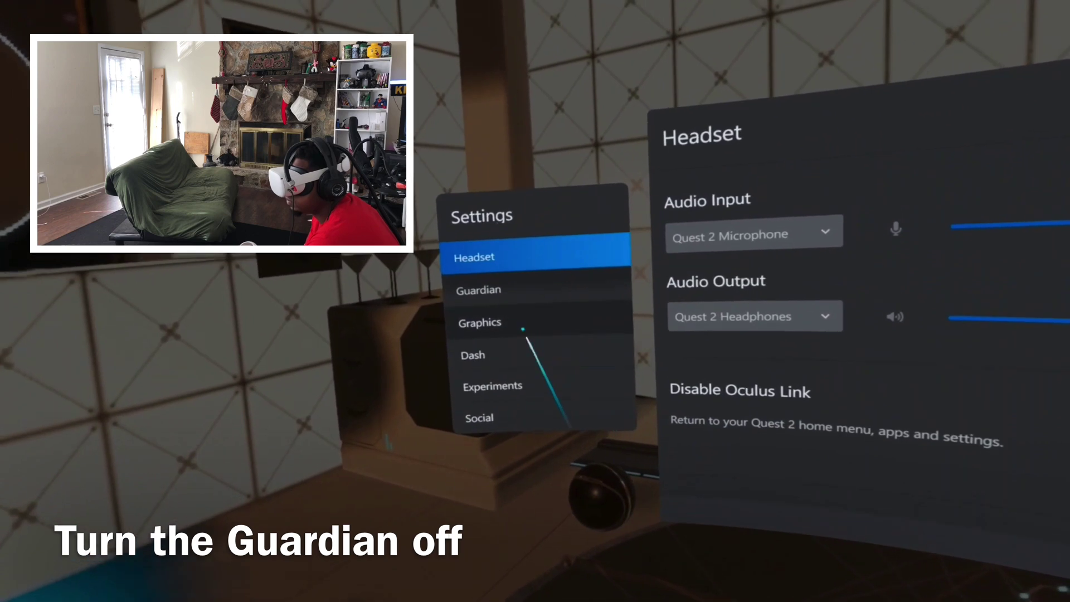
pyautogui.click(448, 305)
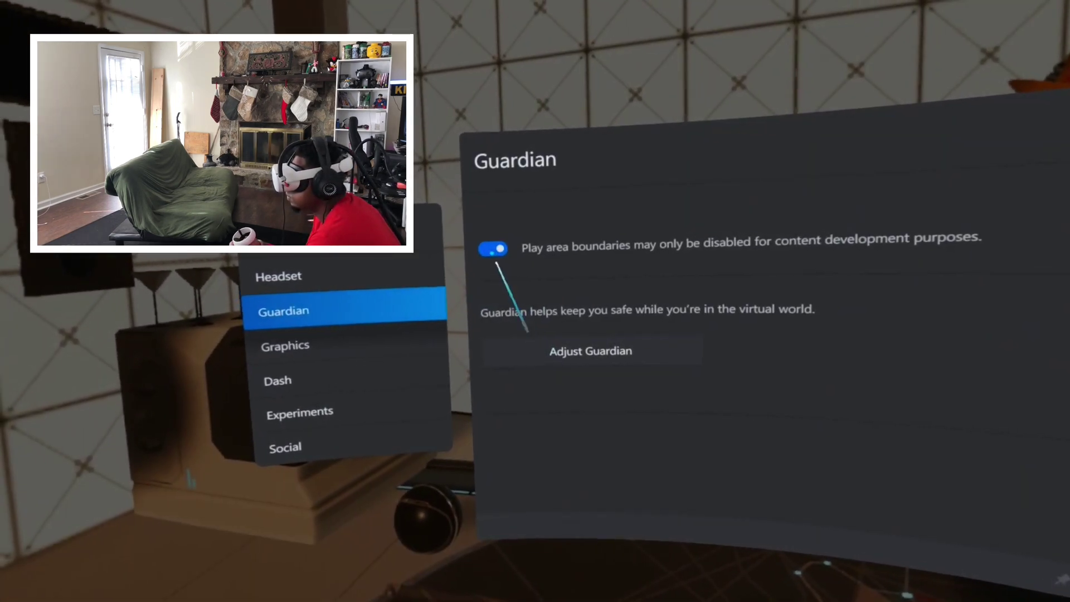
pyautogui.click(493, 250)
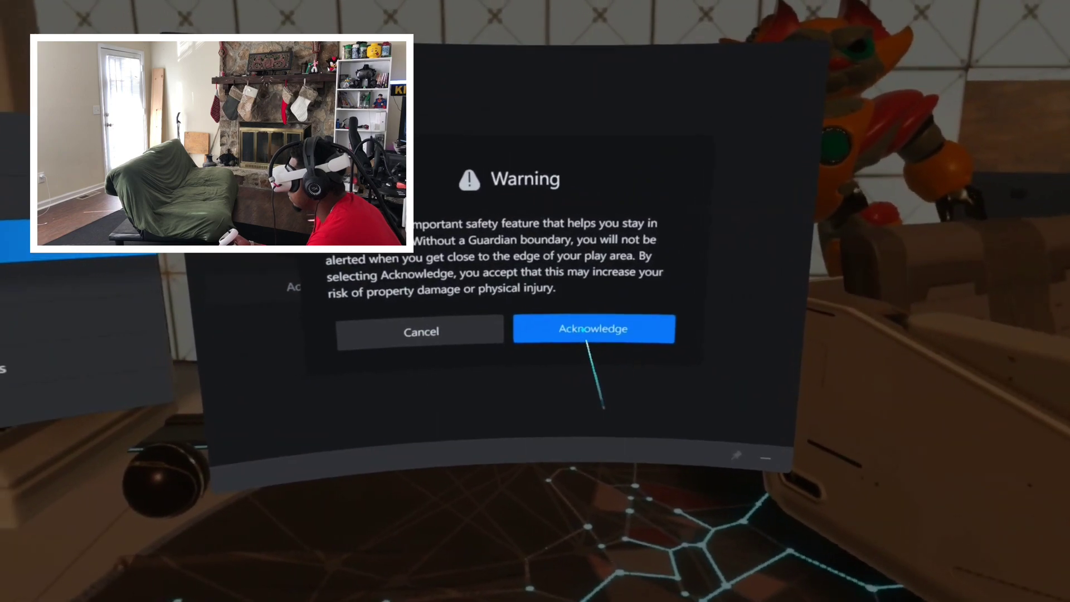
pyautogui.click(585, 330)
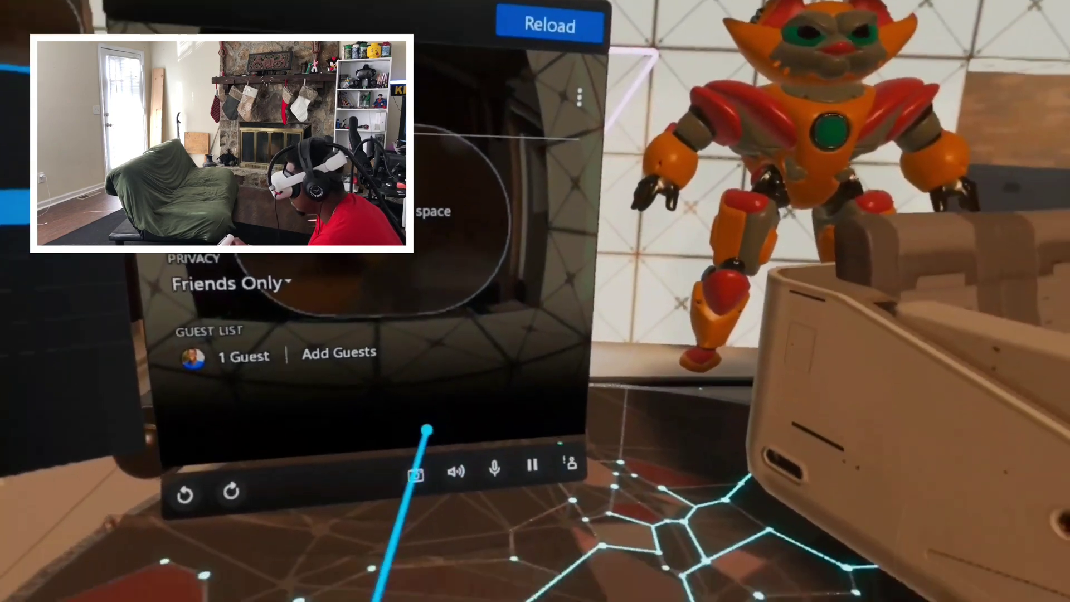
pyautogui.press('Escape')
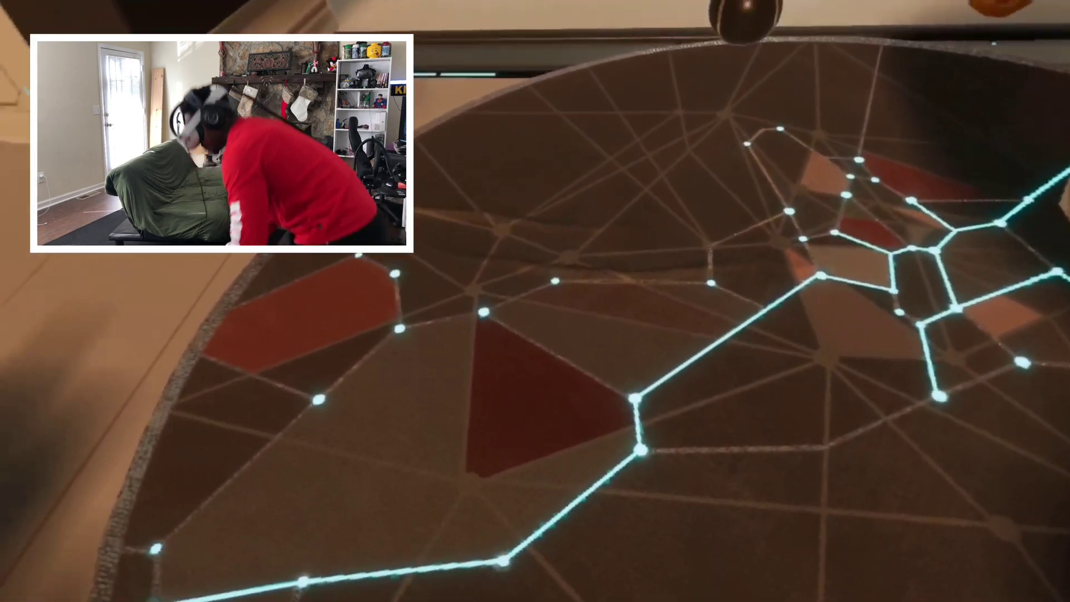